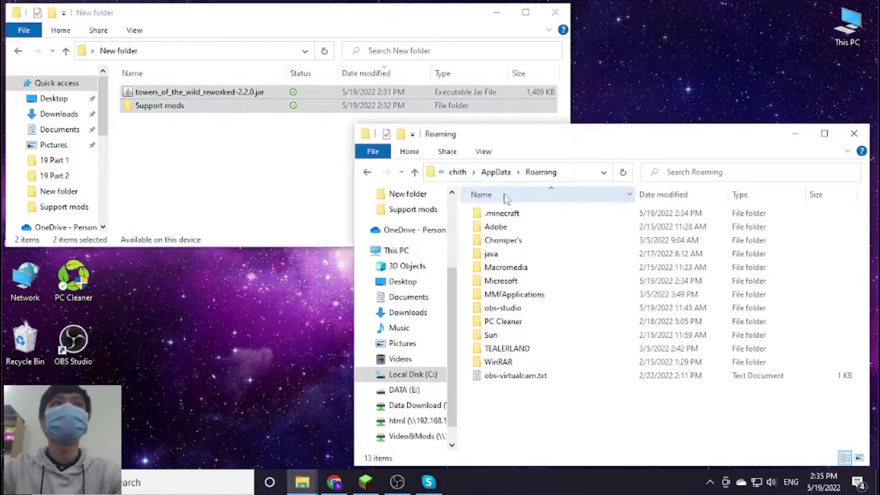
Open the mods folder inside the .minecraft folder in Roaming.
{"action": "left_click", "coordinate": [500, 213]}
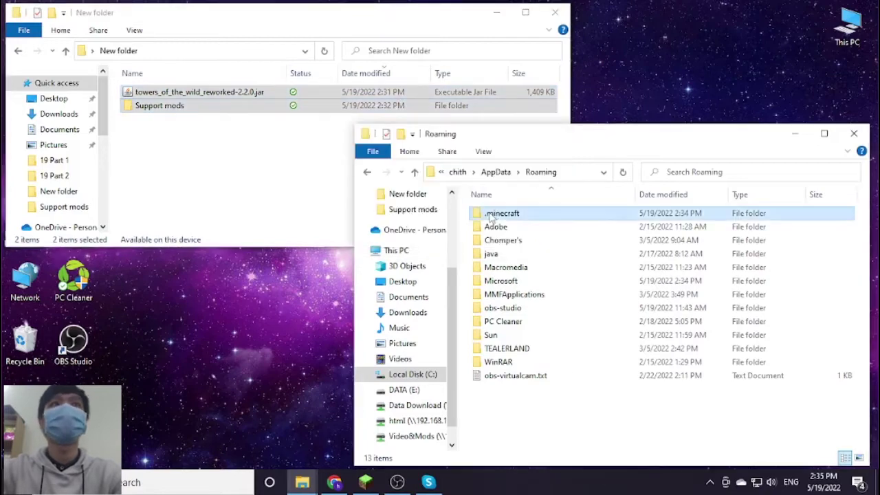
{"action": "double_click", "coordinate": [522, 218]}
{"action": "scroll", "coordinate": [511, 303], "scroll_direction": "down", "scroll_amount": 5}
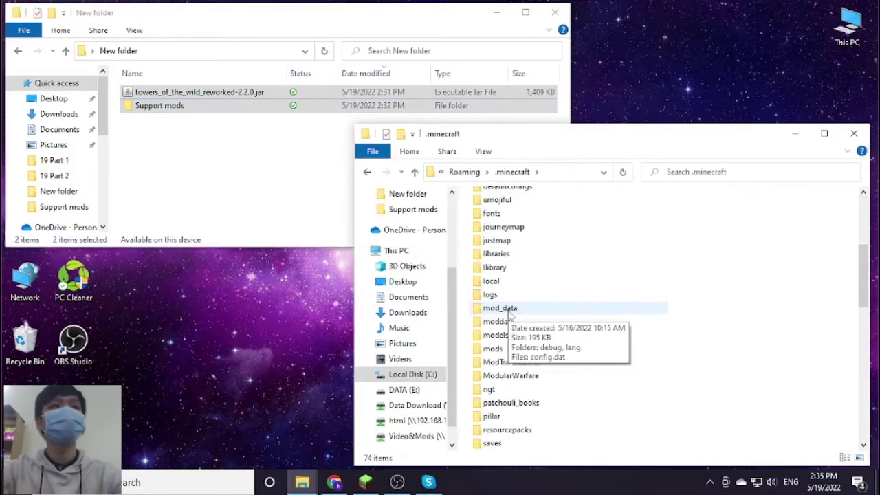
{"action": "left_click", "coordinate": [493, 350]}
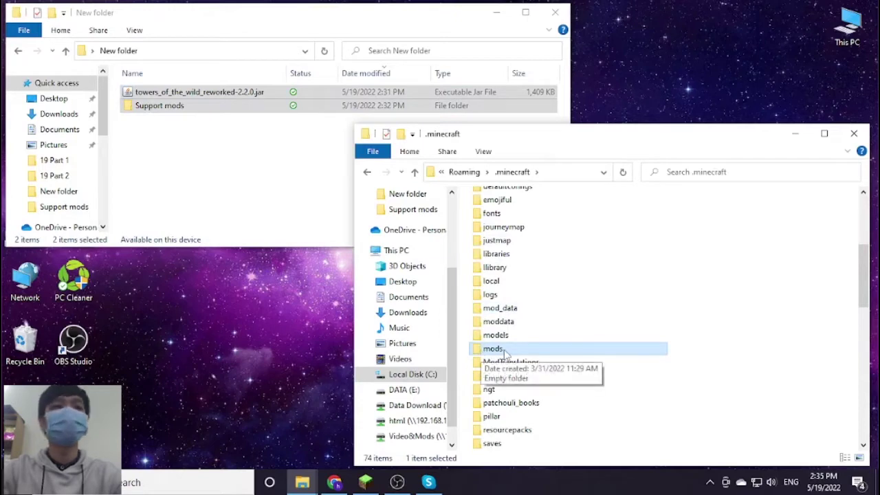
{"action": "double_click", "coordinate": [497, 352]}
Move towers_of_the_wild_reworked-2.2.0.jar and the three jar files from the Support mods folder into the .minecraft mods folder.
{"action": "left_click", "coordinate": [220, 108]}
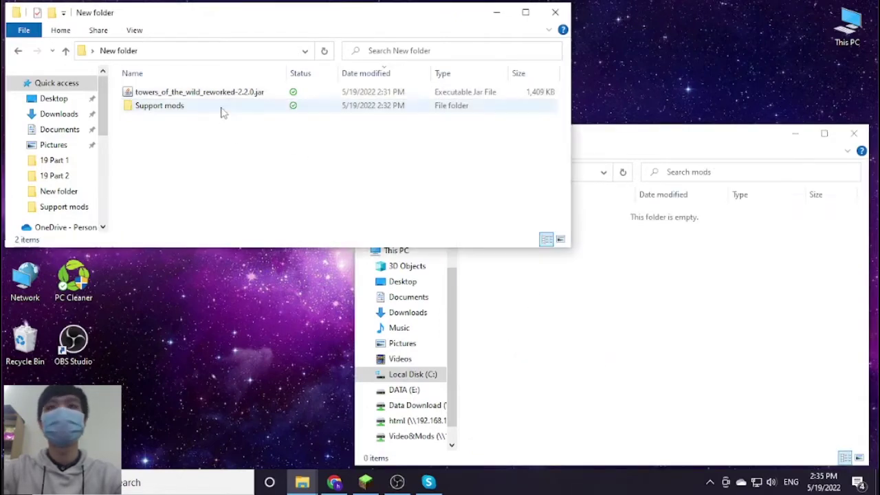
{"action": "left_click_drag", "start_coordinate": [213, 96], "coordinate": [499, 291]}
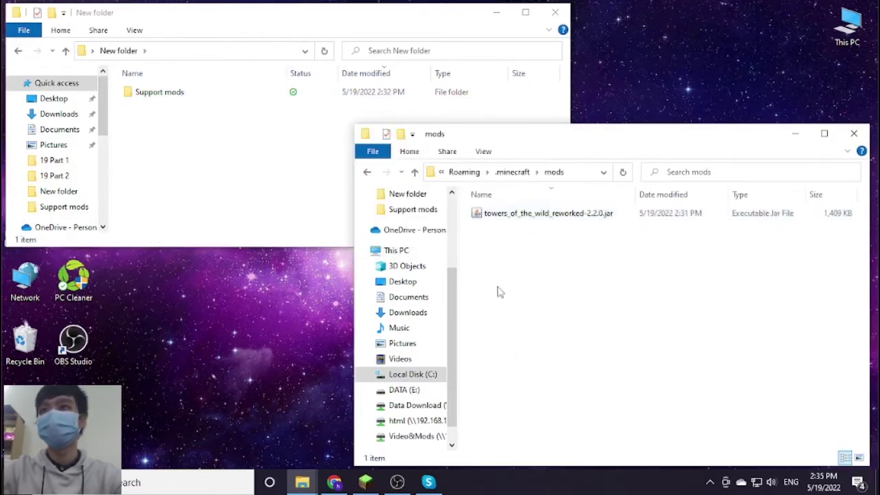
{"action": "left_click", "coordinate": [241, 95]}
{"action": "double_click", "coordinate": [240, 95]}
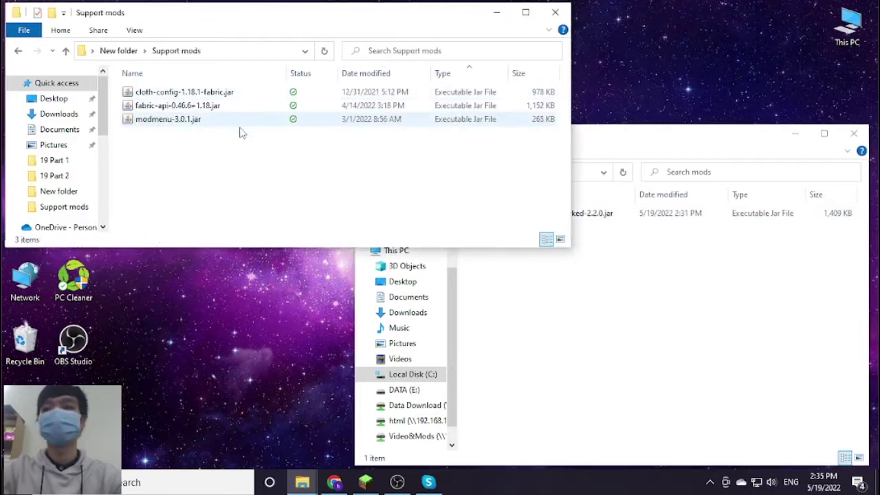
{"action": "left_click_drag", "start_coordinate": [242, 133], "coordinate": [589, 317]}
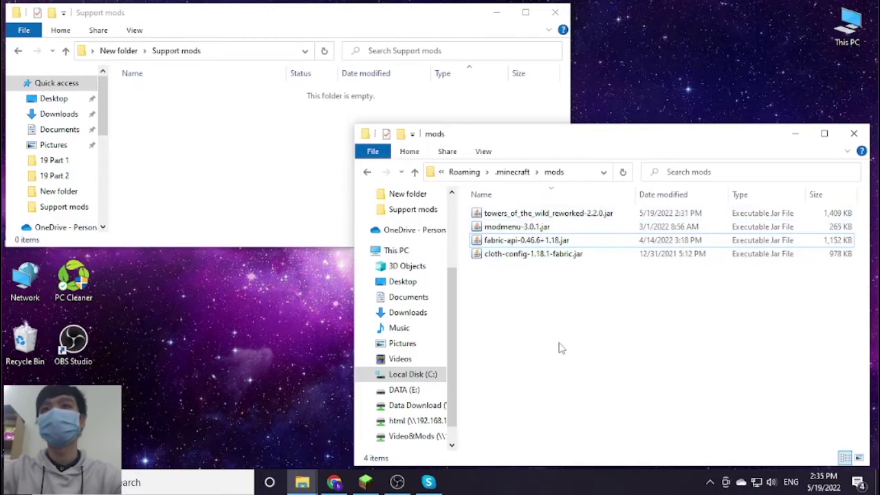
Switch to Minecraft Launcher and start the fabric-loader-1.18.1 installation in offline mode.
{"action": "left_click", "coordinate": [365, 482]}
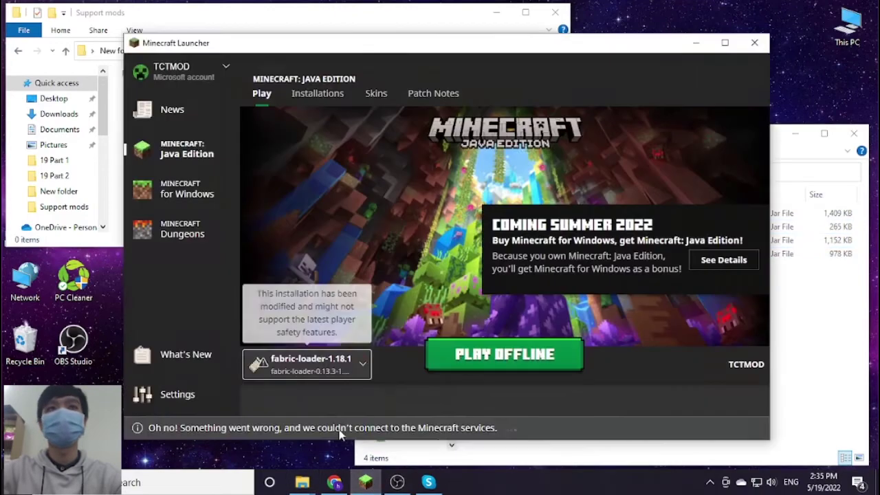
{"action": "left_click", "coordinate": [334, 366]}
{"action": "left_click", "coordinate": [358, 271]}
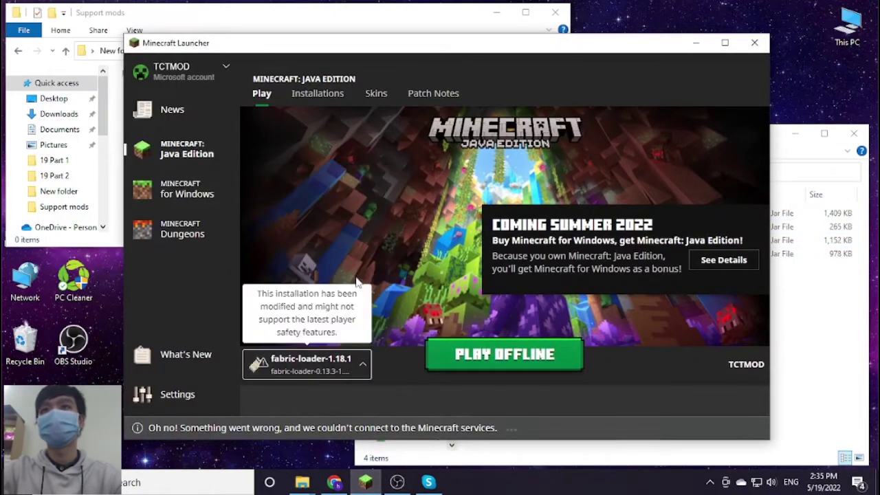
{"action": "left_click", "coordinate": [788, 359]}
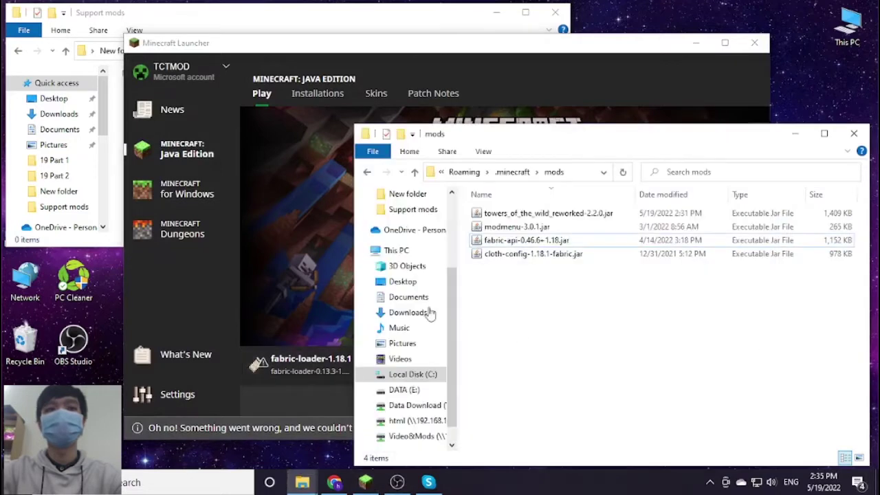
{"action": "left_click", "coordinate": [194, 287]}
{"action": "left_click", "coordinate": [494, 347]}
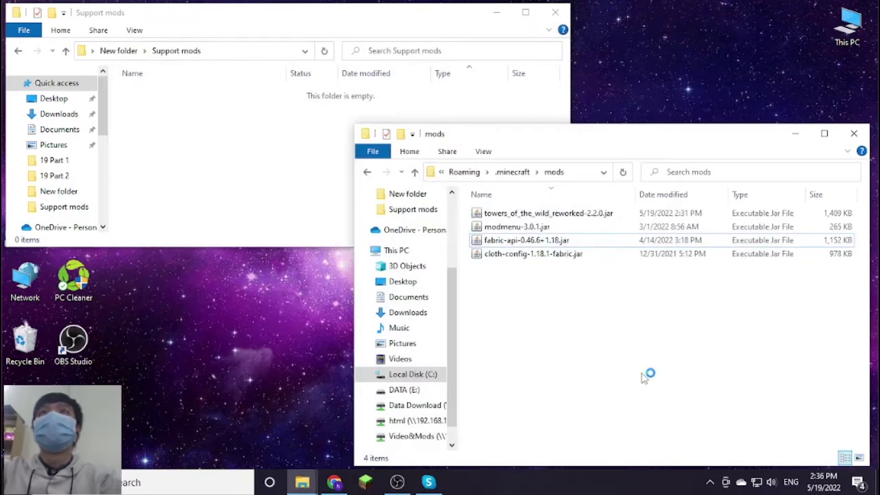
{"action": "left_click", "coordinate": [712, 483]}
{"action": "left_click", "coordinate": [712, 483]}
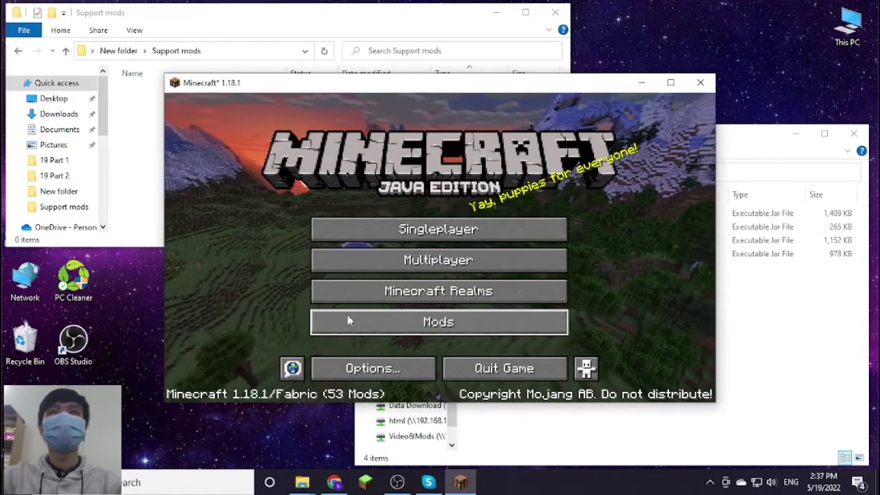
{"action": "left_click", "coordinate": [710, 483]}
Check the details of Towers of the Wild: Reworked in the game's mod list and return to the title screen.
{"action": "left_click", "coordinate": [506, 335]}
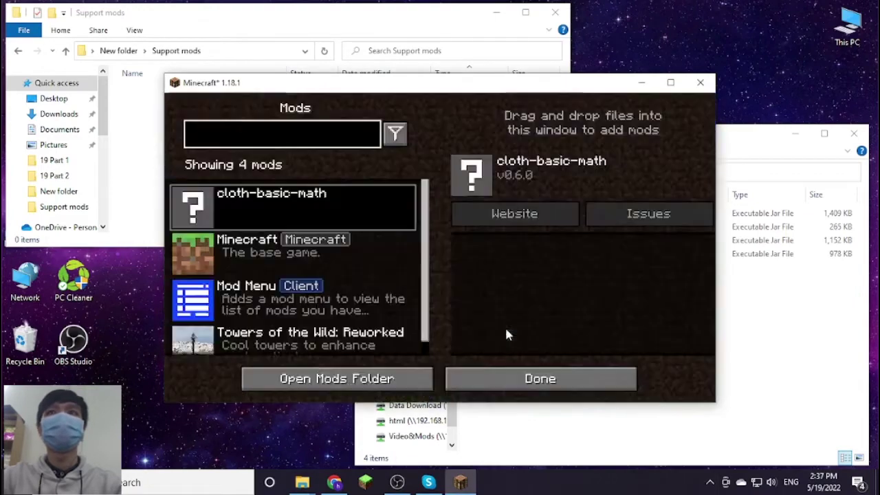
{"action": "scroll", "coordinate": [295, 289], "scroll_direction": "down", "scroll_amount": 1}
{"action": "left_click", "coordinate": [285, 317]}
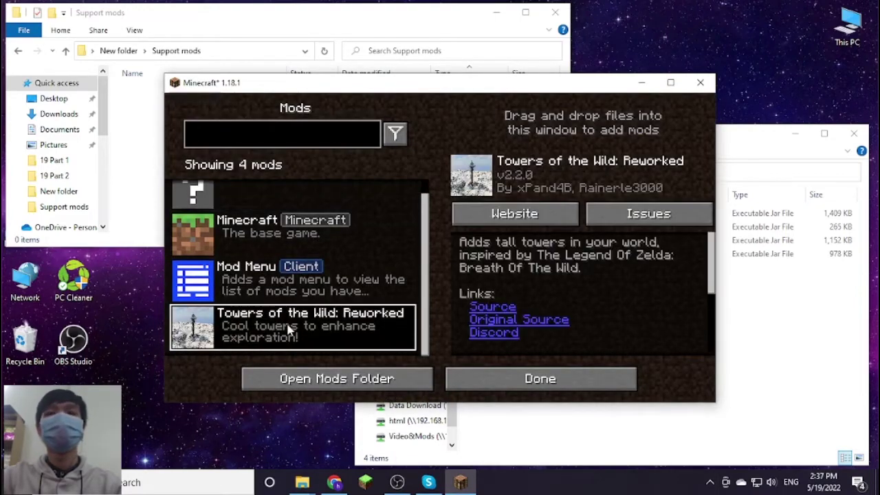
{"action": "left_click", "coordinate": [479, 375]}
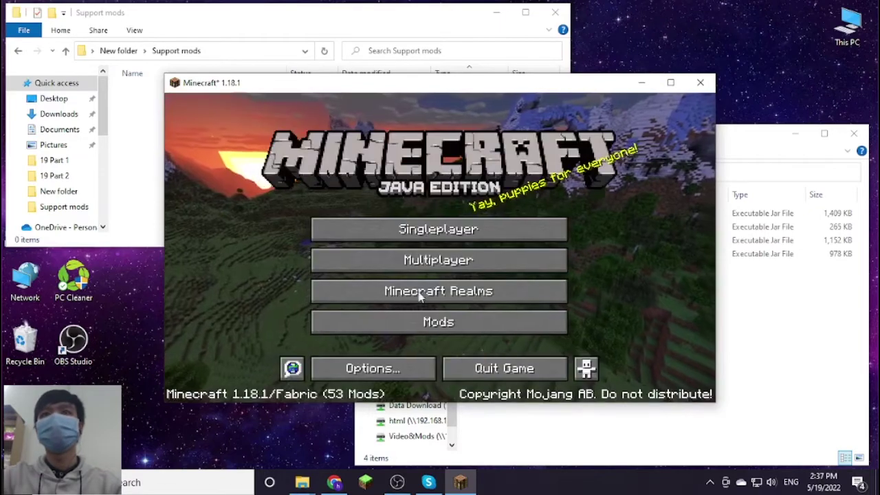
Begin a new singleplayer world in Creative mode and open its additional world options.
{"action": "left_click", "coordinate": [424, 227]}
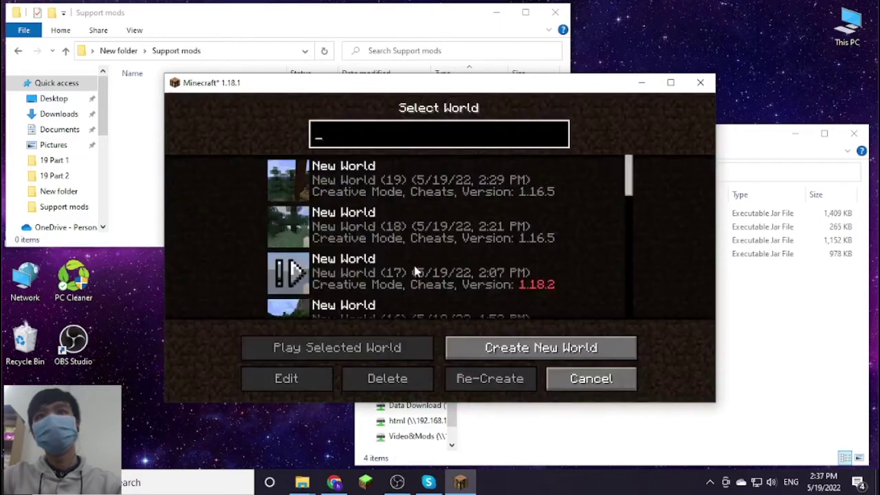
{"action": "left_click", "coordinate": [486, 354]}
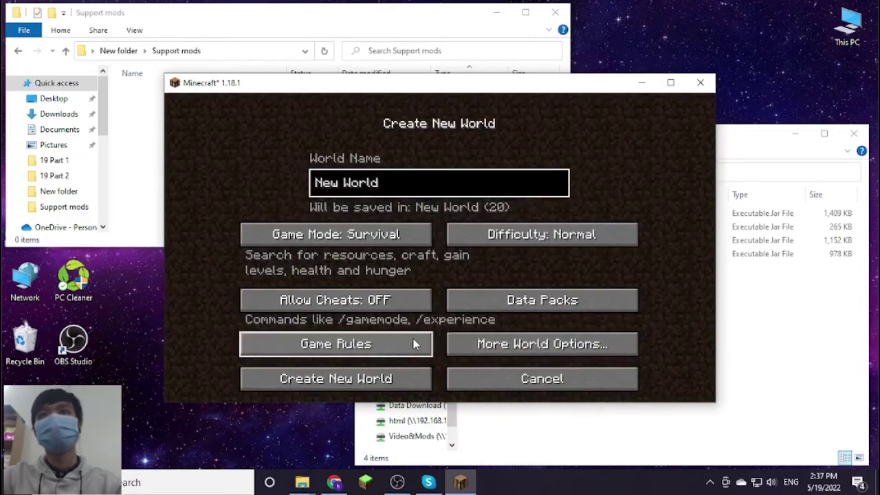
{"action": "left_click", "coordinate": [376, 241]}
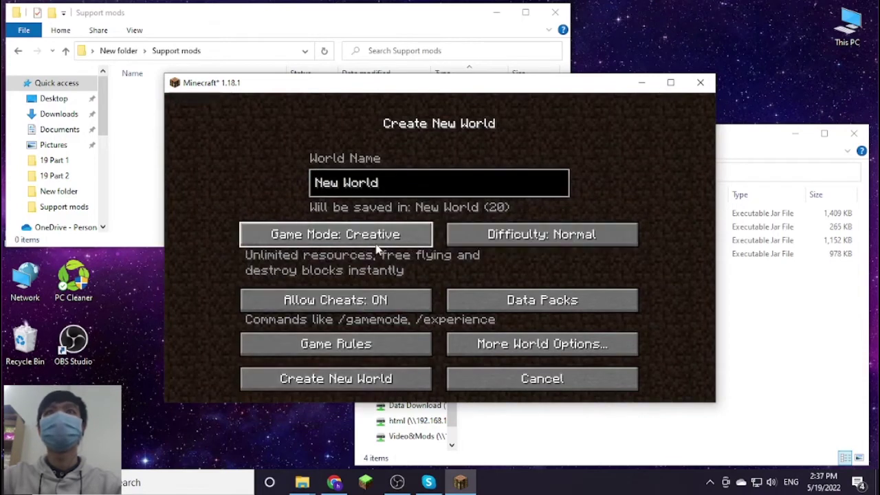
{"action": "left_click", "coordinate": [516, 344]}
Cycle the world type through the available options, including Superflat, AMPLIFIED, Large Biomes and Single Biome, back to Default.
{"action": "left_click", "coordinate": [503, 236]}
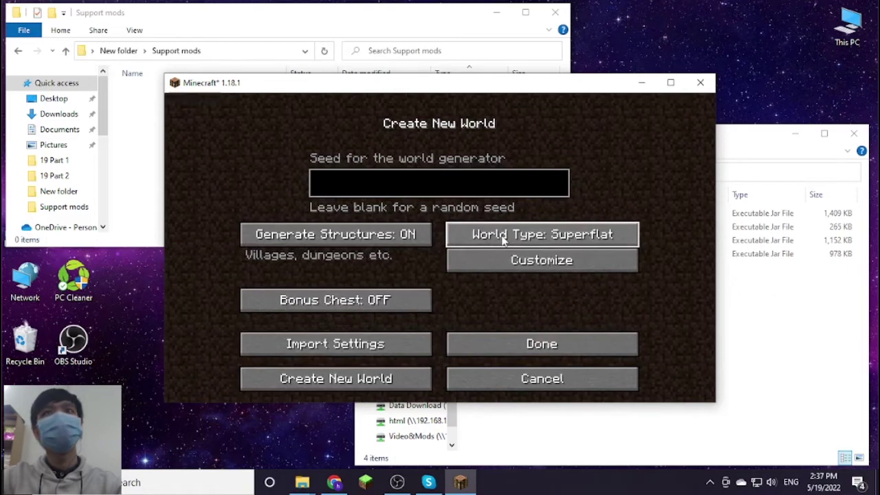
{"action": "left_click", "coordinate": [504, 236]}
{"action": "left_click", "coordinate": [504, 236]}
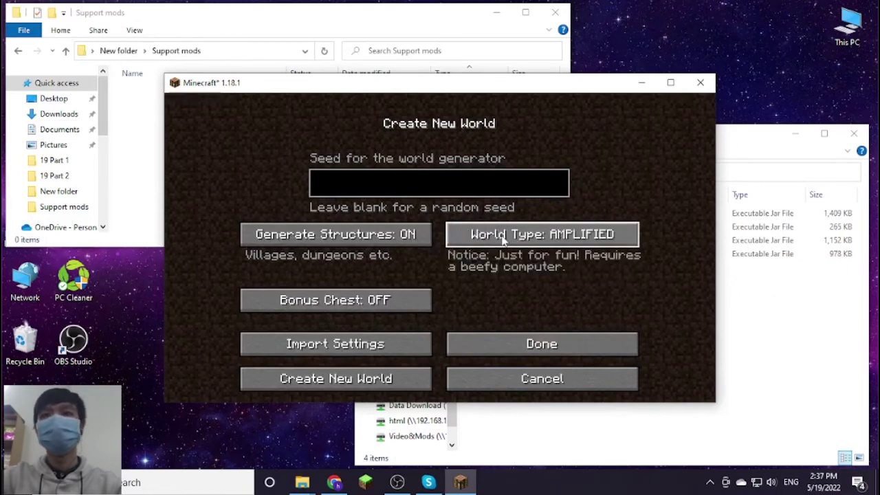
{"action": "left_click", "coordinate": [504, 236]}
{"action": "left_click", "coordinate": [504, 236]}
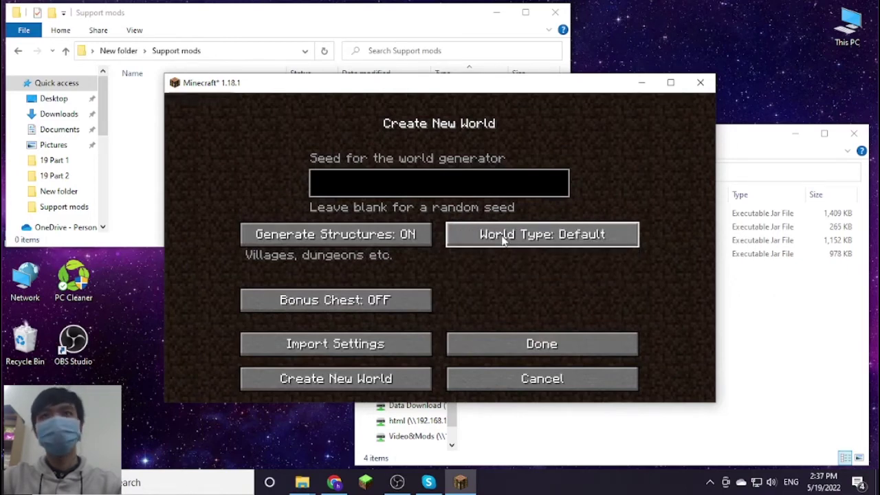
{"action": "left_click", "coordinate": [503, 236]}
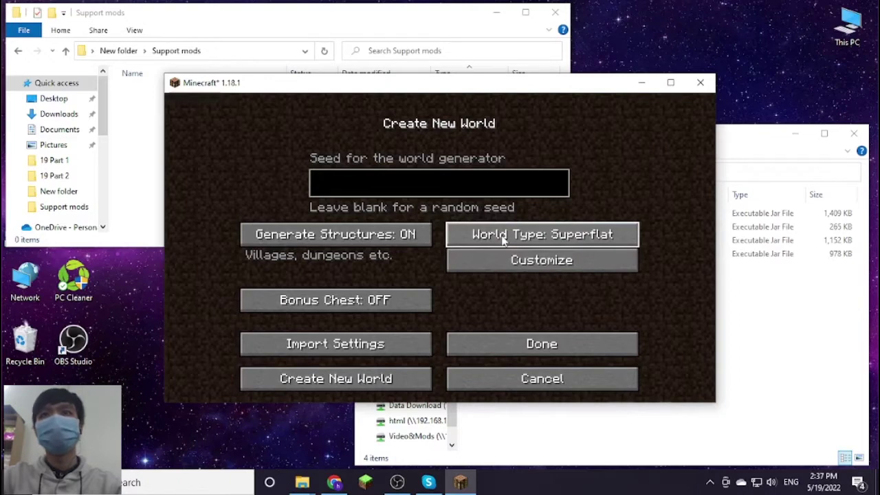
{"action": "left_click", "coordinate": [504, 236]}
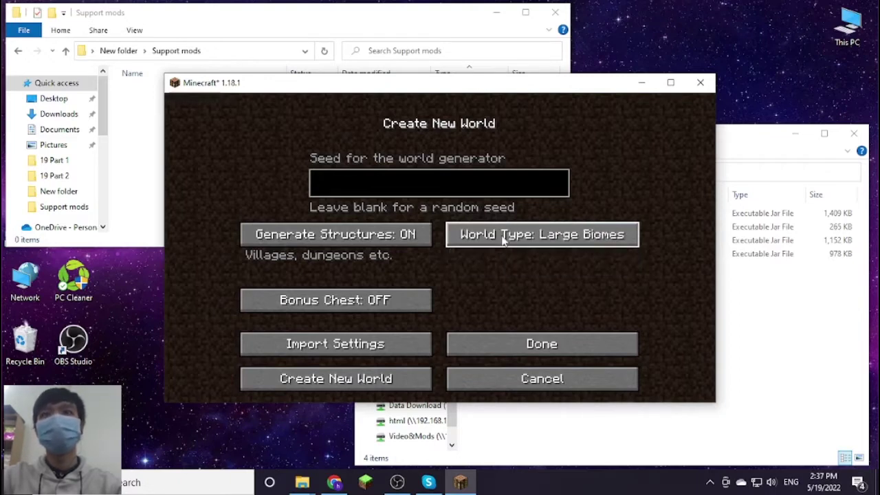
{"action": "left_click", "coordinate": [504, 235]}
{"action": "left_click", "coordinate": [504, 236]}
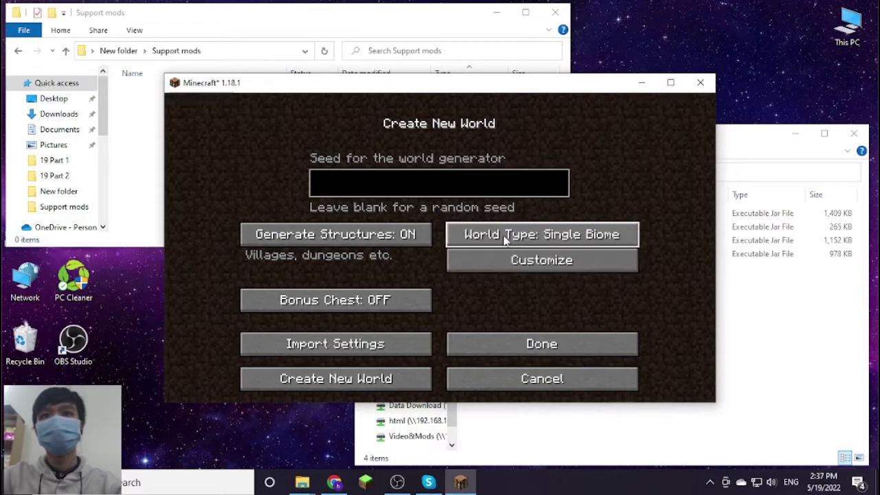
{"action": "left_click", "coordinate": [504, 236]}
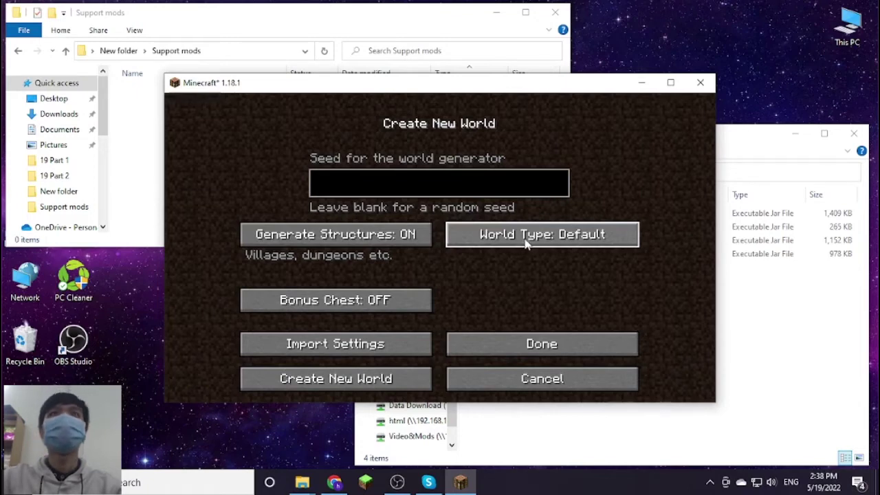
Set the world type to Large Biomes and return to the main world settings.
{"action": "left_click", "coordinate": [508, 237]}
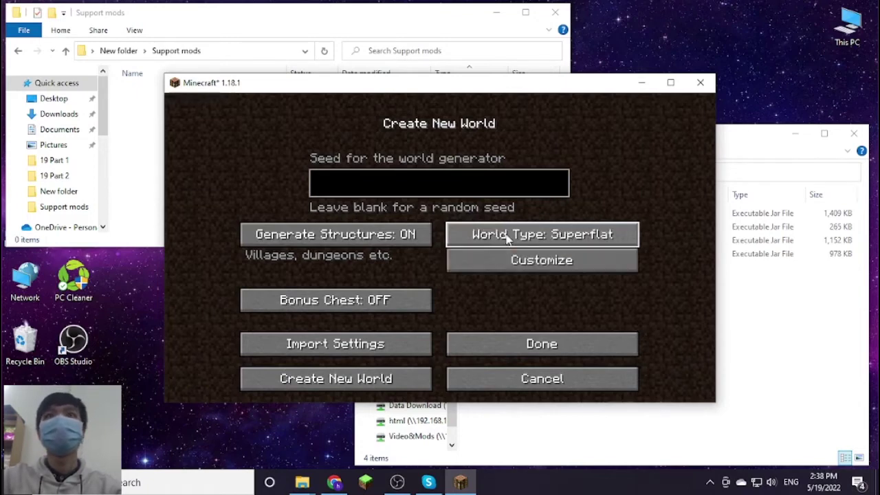
{"action": "left_click", "coordinate": [508, 237]}
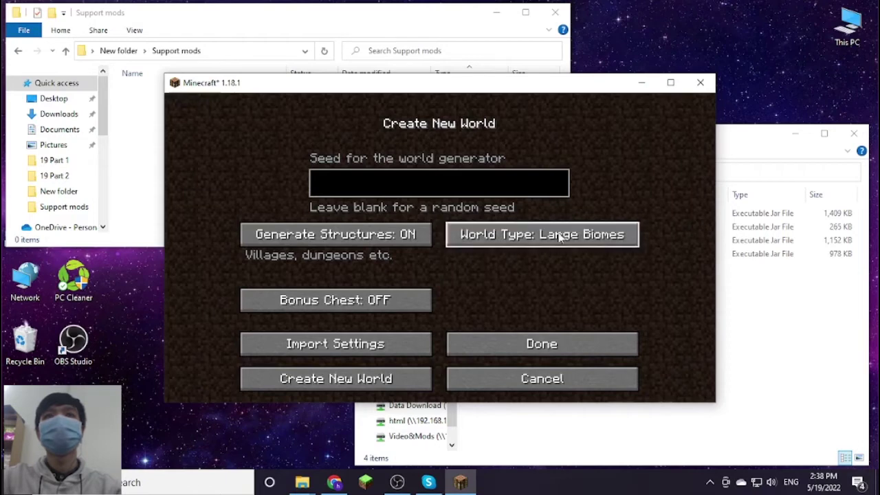
{"action": "left_click", "coordinate": [548, 345]}
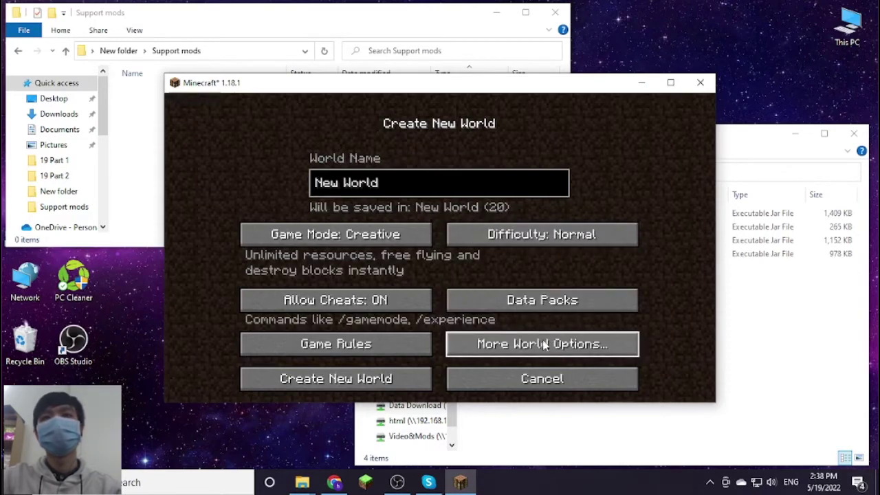
Cycle the game mode through its options back to Creative.
{"action": "left_click", "coordinate": [347, 238]}
{"action": "left_click", "coordinate": [347, 239]}
{"action": "left_click", "coordinate": [348, 239]}
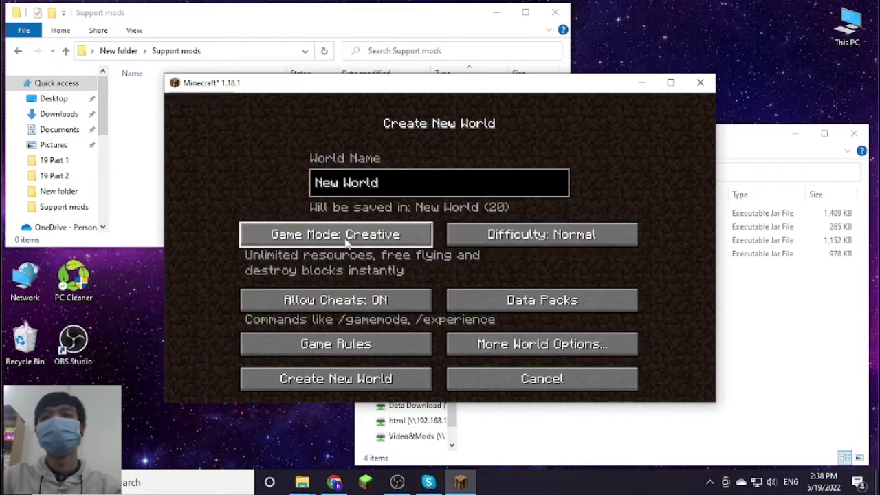
Create the new world and resume play in a maximized game window.
{"action": "left_click", "coordinate": [365, 377]}
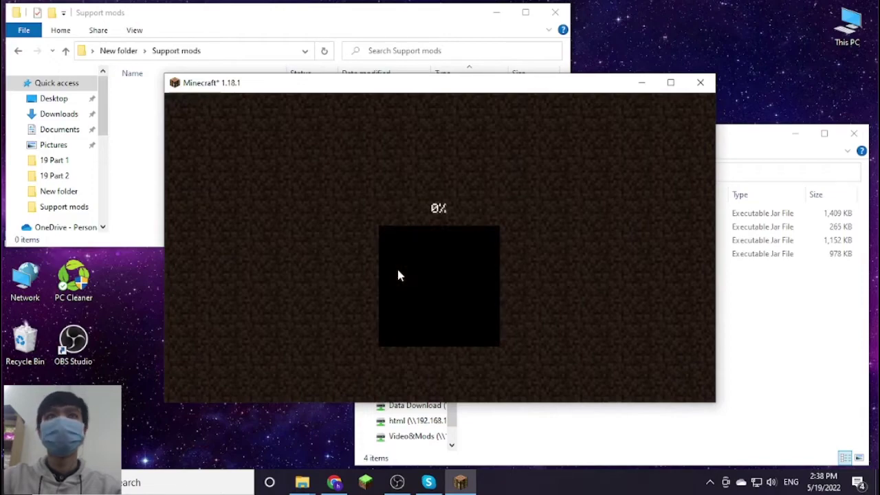
{"action": "left_click", "coordinate": [670, 83]}
{"action": "left_click", "coordinate": [710, 481]}
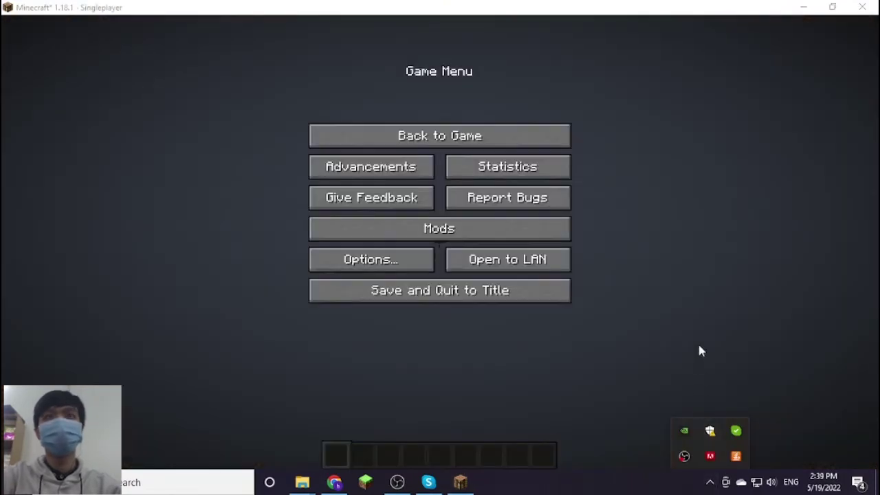
{"action": "left_click", "coordinate": [615, 160]}
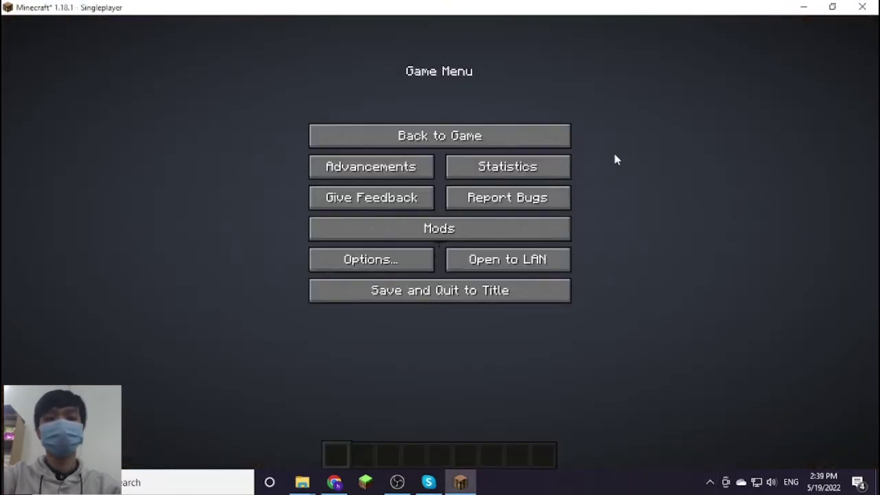
{"action": "left_click", "coordinate": [554, 136]}
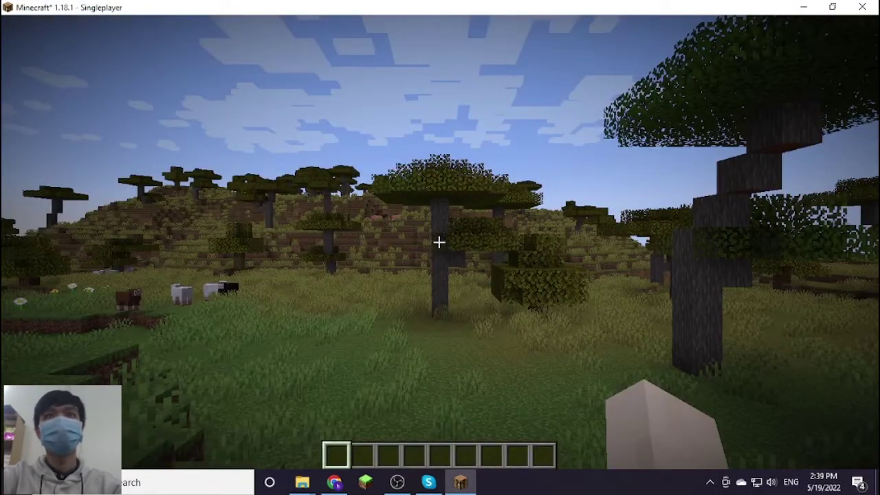
View the Building Blocks in the creative inventory and return to the game.
{"action": "key", "text": "e"}
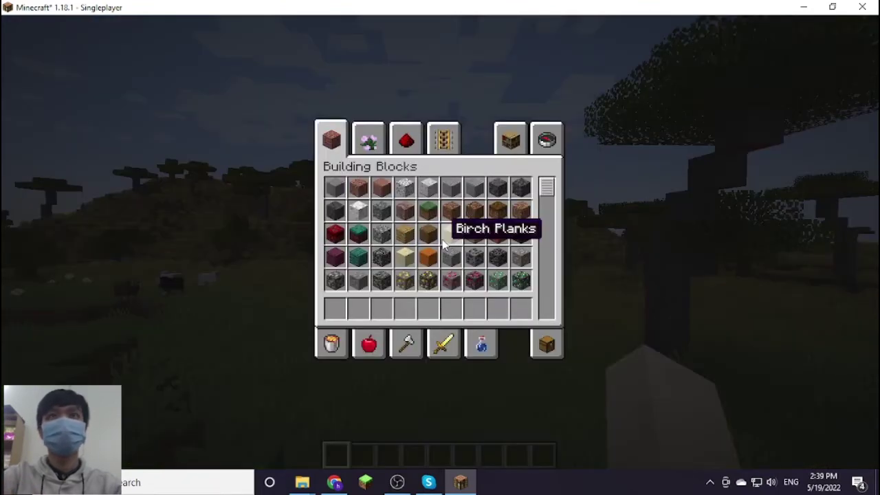
{"action": "key", "text": "e"}
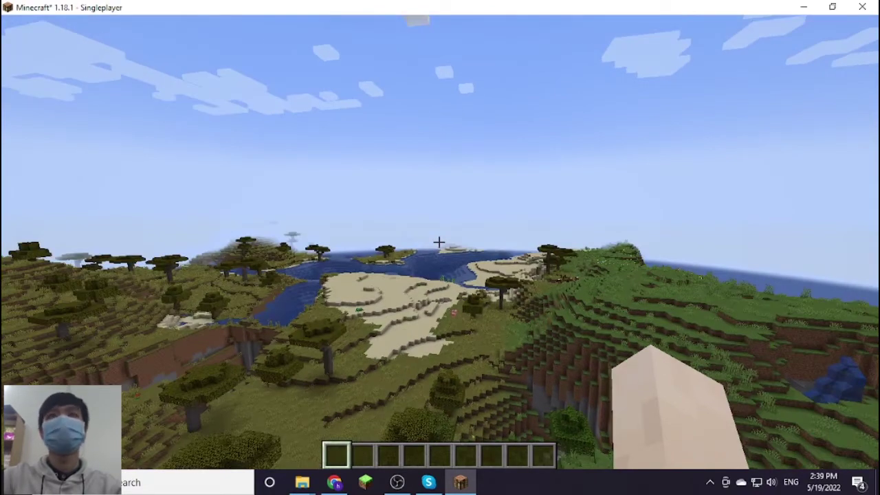
{"action": "key", "text": "e"}
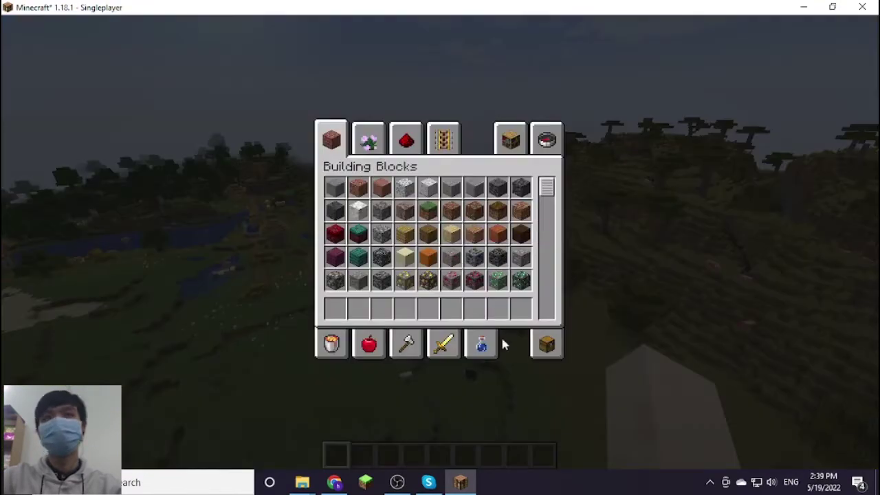
{"action": "left_click", "coordinate": [710, 482]}
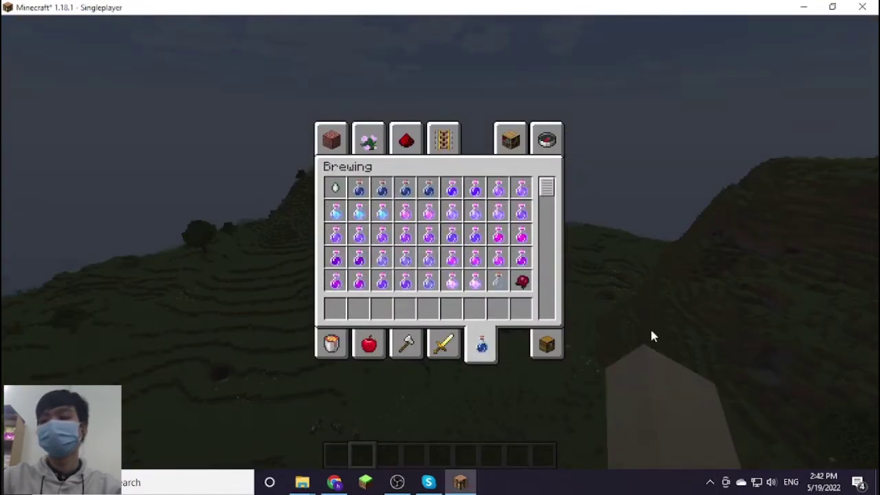
{"action": "key", "text": "e"}
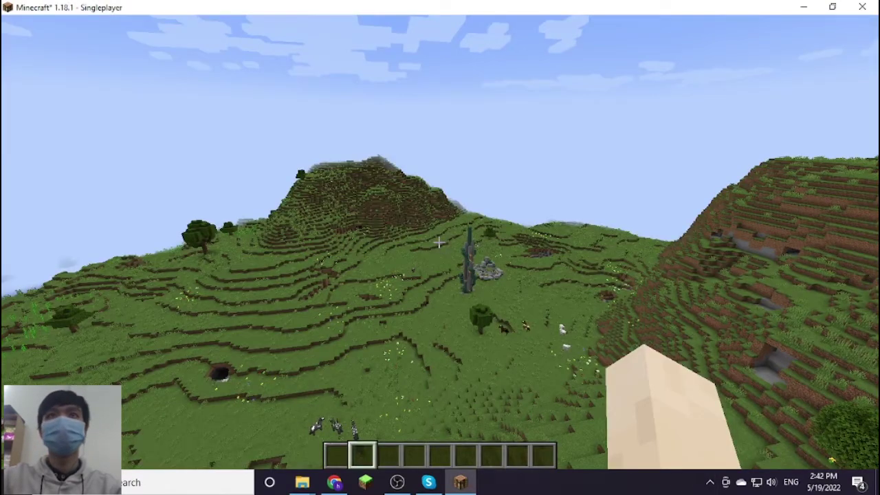
{"action": "key", "text": "e"}
{"action": "key", "text": "e"}
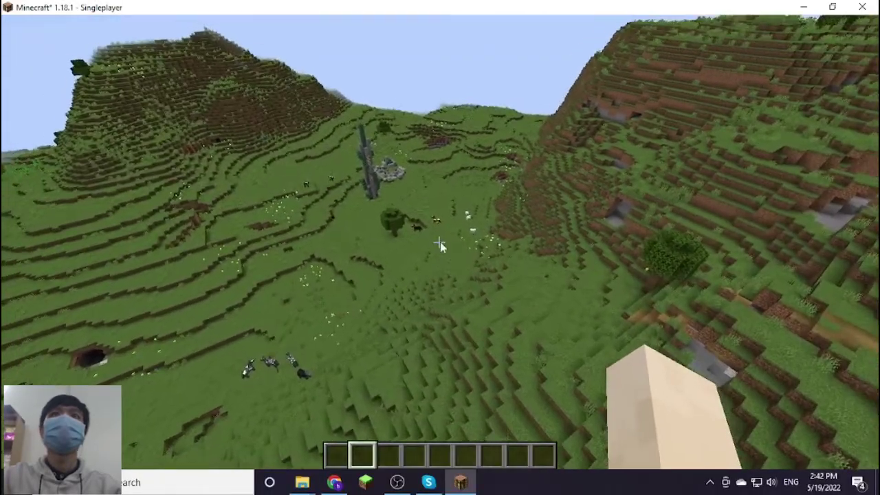
{"action": "key", "text": "e"}
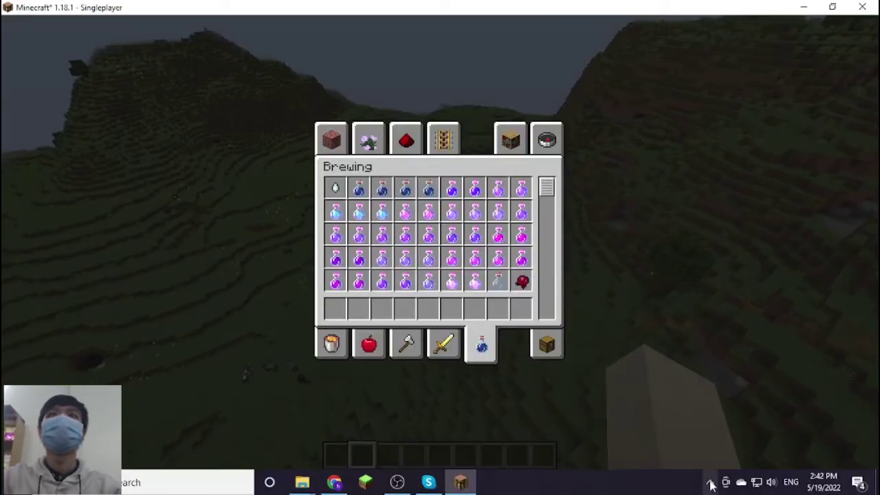
{"action": "key", "text": "e"}
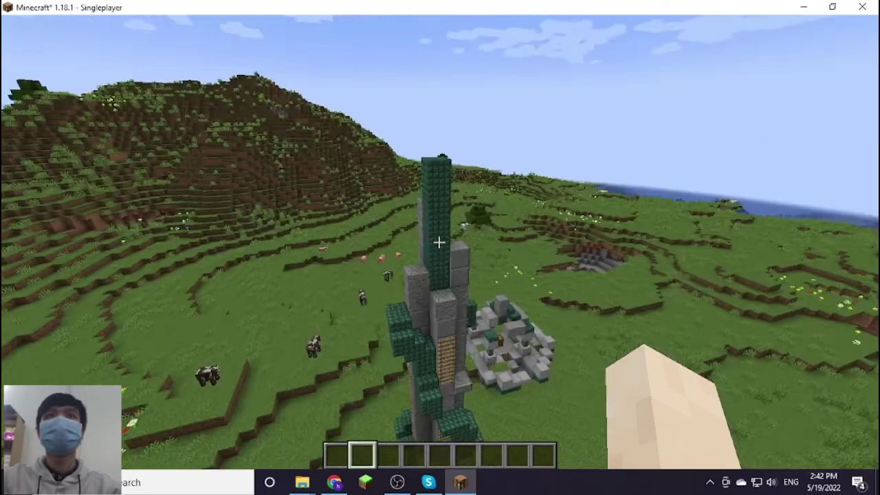
Fly up to the stone and dark prismarine tower and examine its ledges and walls at close range.
{"action": "key", "text": "w"}
{"action": "key", "text": "w"}
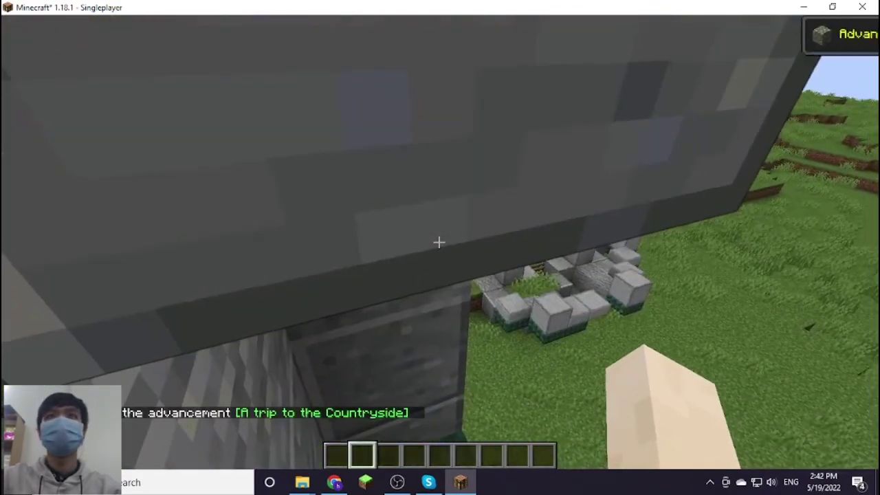
{"action": "key", "text": "space"}
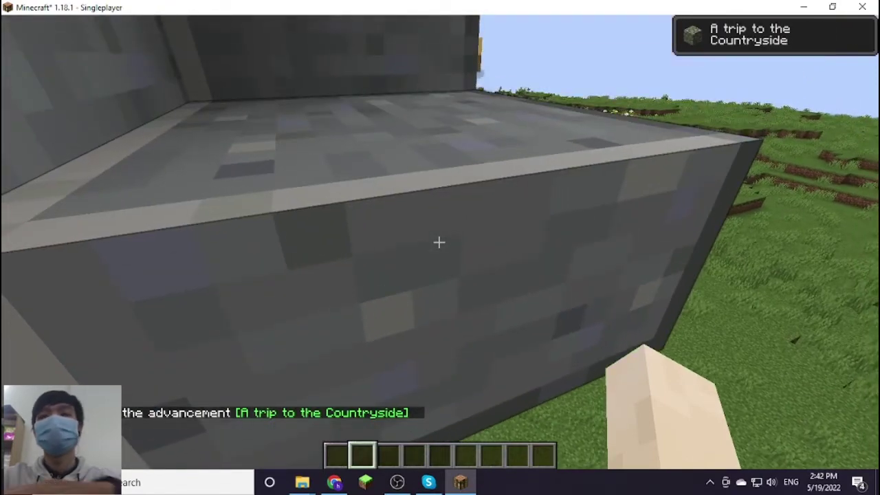
{"action": "key", "text": "space"}
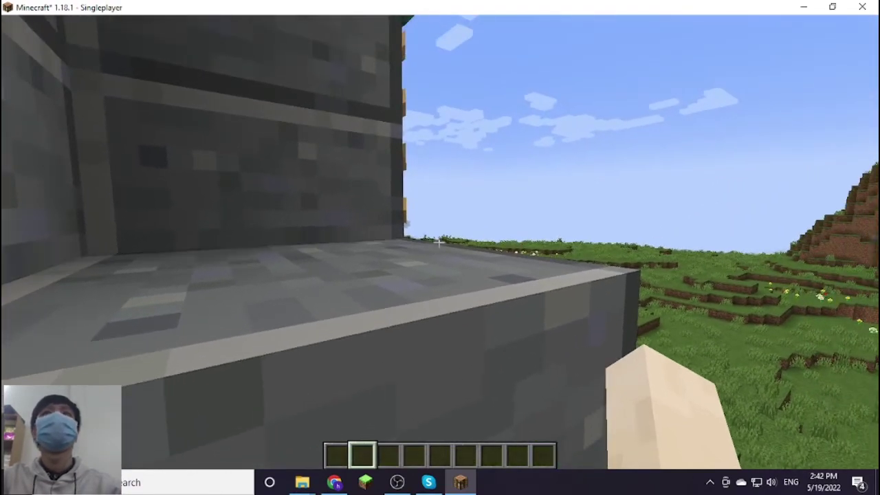
{"action": "key", "text": "shift"}
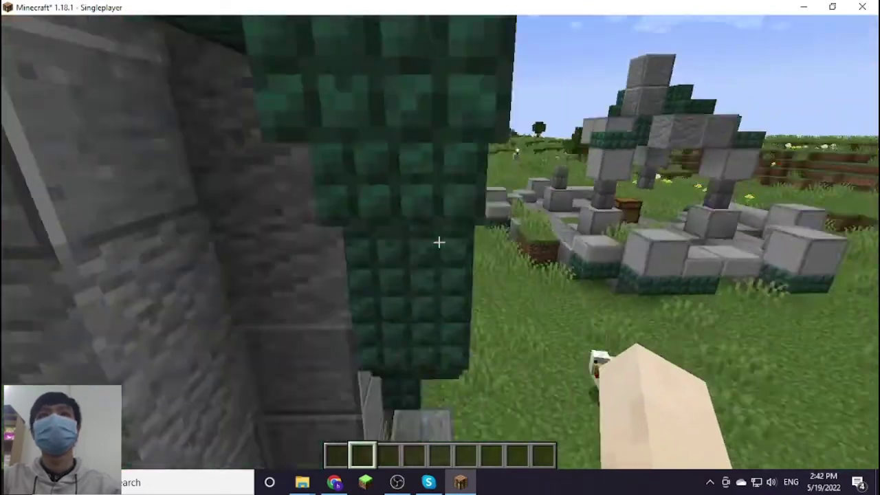
Approach the small stone ruin beside the tower and examine its pillars and arch from ground level.
{"action": "key", "text": "w"}
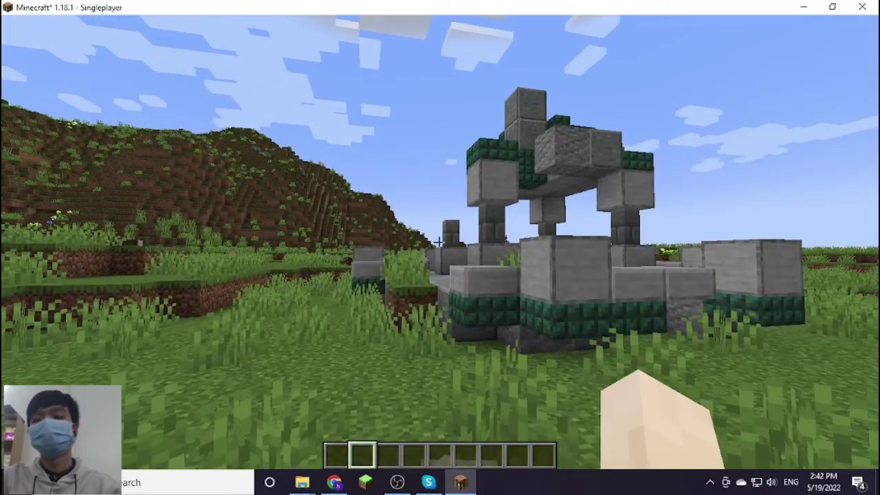
{"action": "key", "text": "w"}
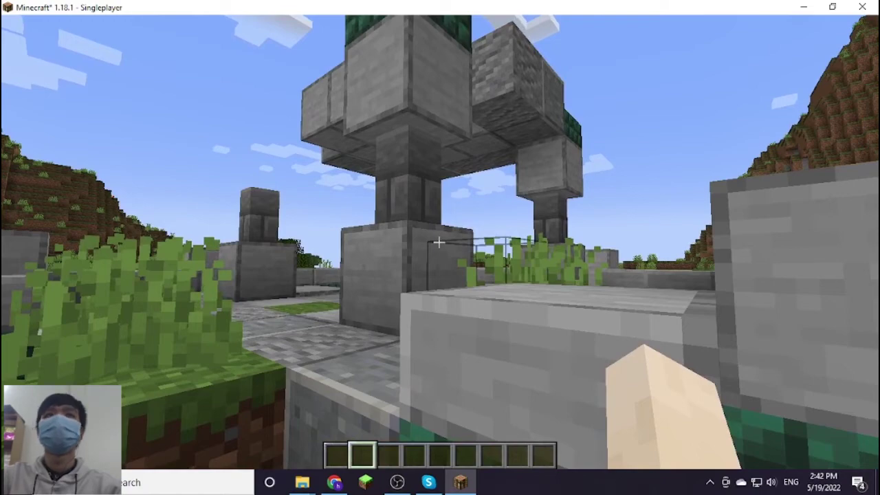
{"action": "key", "text": "s"}
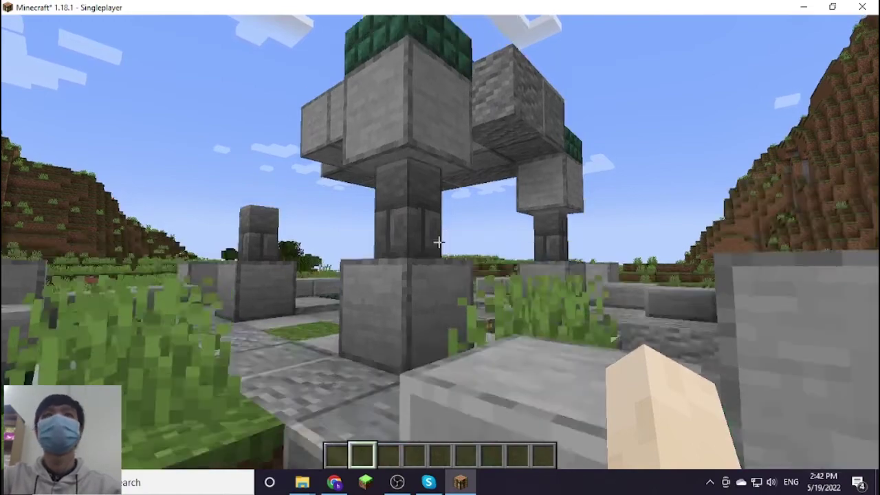
{"action": "key", "text": "w"}
{"action": "key", "text": "w"}
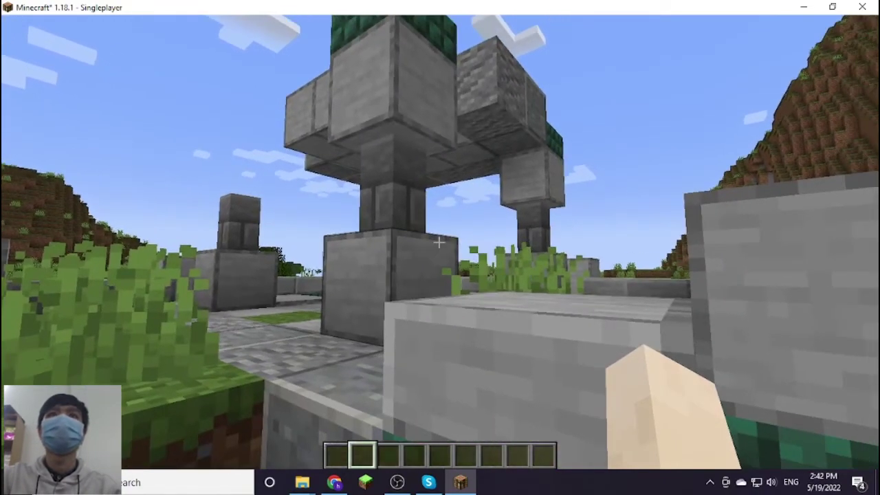